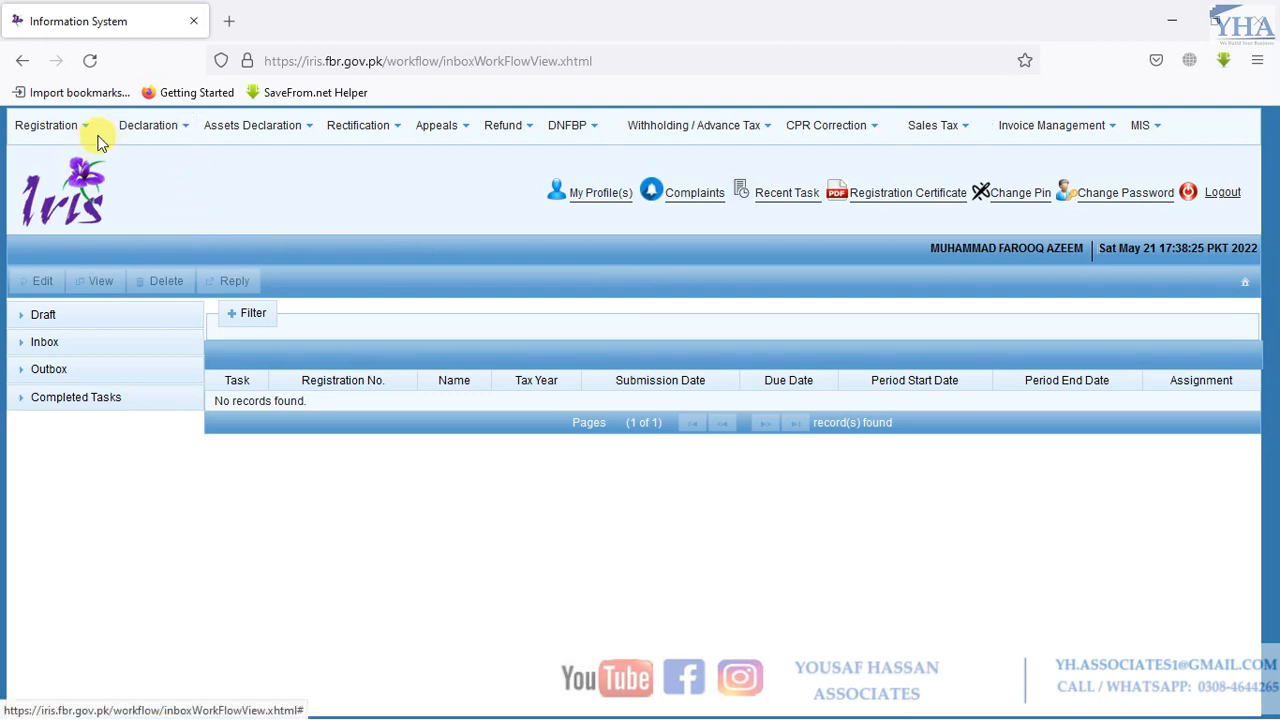
Step: Open a new 26(1) Sales Tax and Federal Excise Return filed voluntarily from the original declarations
{"action": "left_click", "coordinate": [152, 130]}
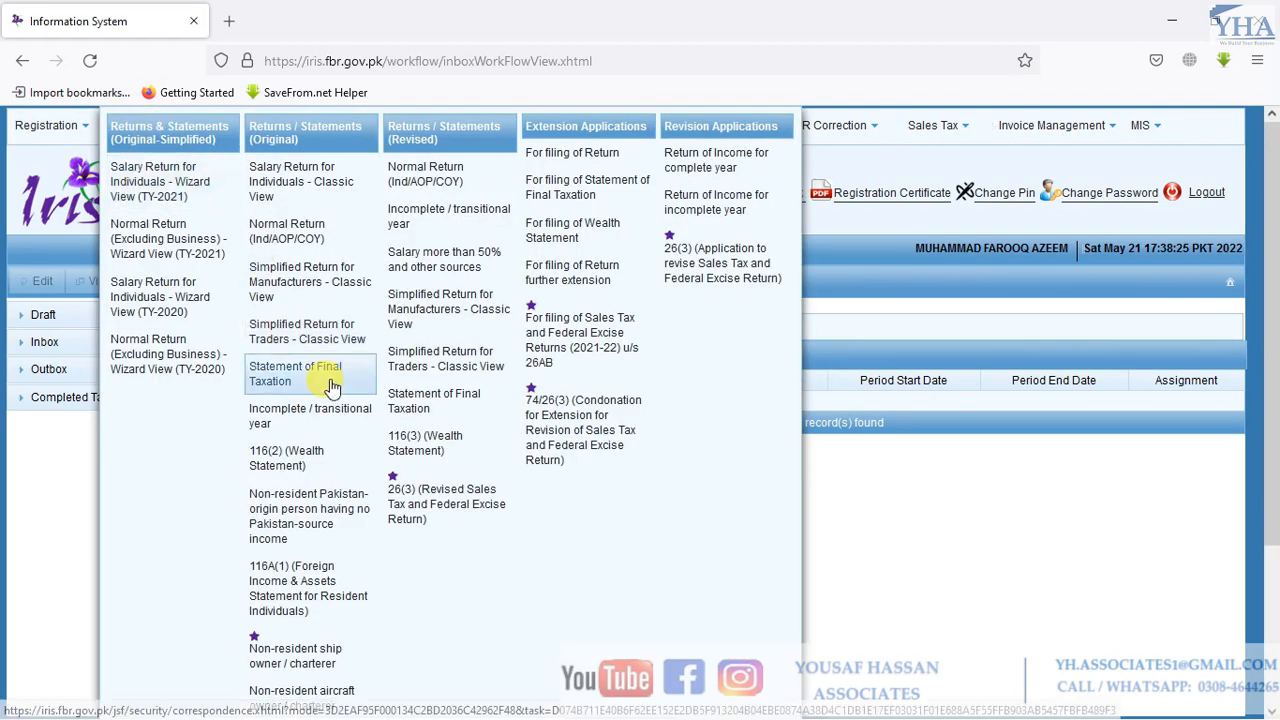
{"action": "scroll", "coordinate": [337, 400], "scroll_direction": "down", "scroll_amount": 3}
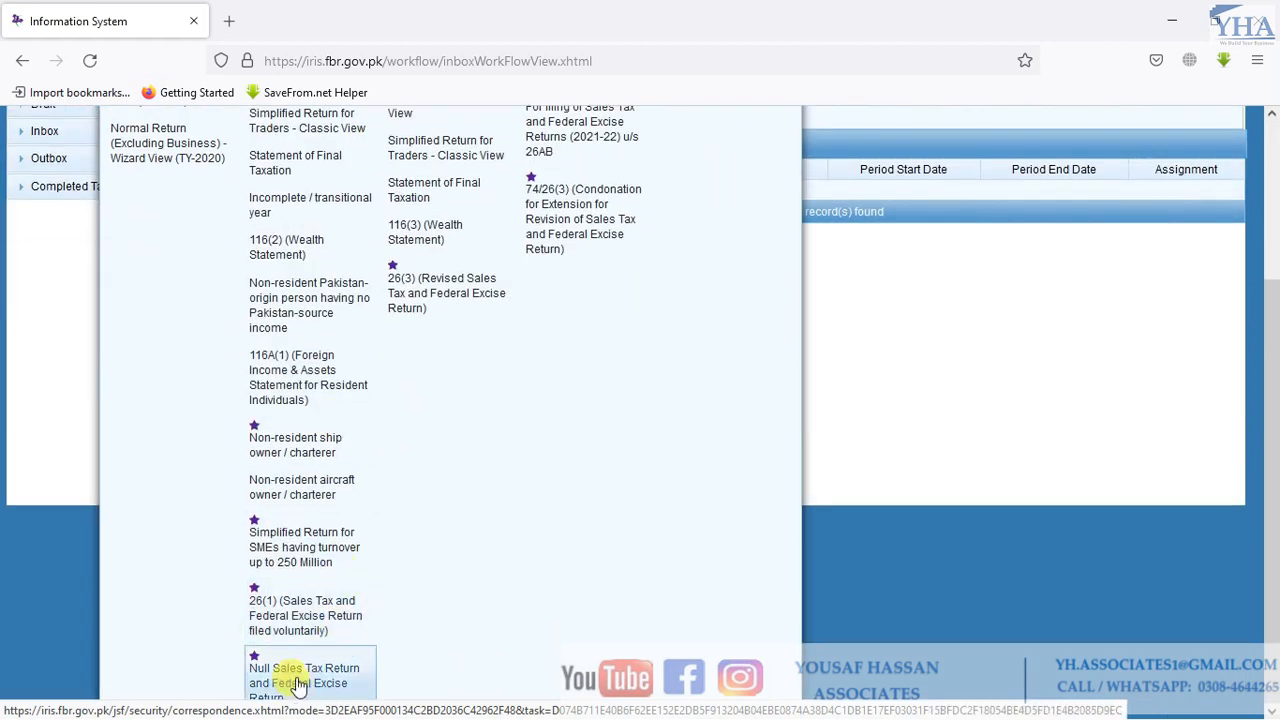
{"action": "left_click", "coordinate": [297, 617]}
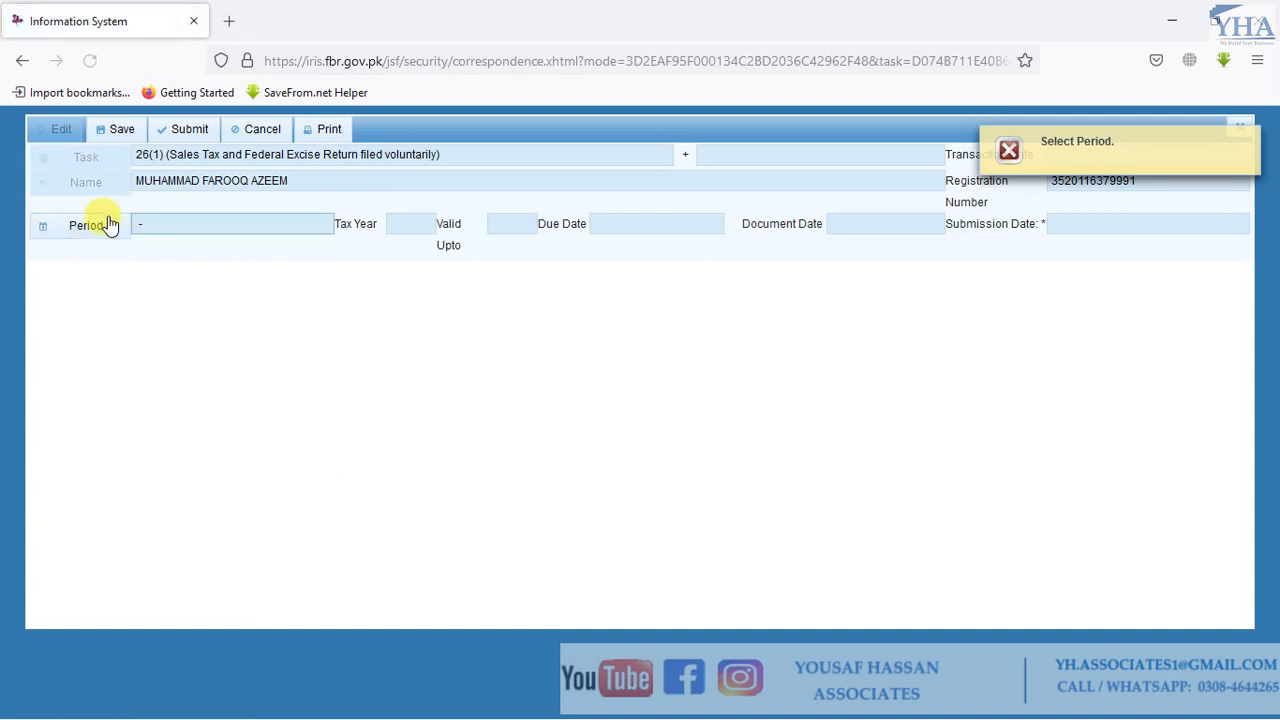
Step: Search the periods for tax period 2022 and select 01-Apr-2022 to 30-Apr-2022 for the return
{"action": "left_click", "coordinate": [85, 230]}
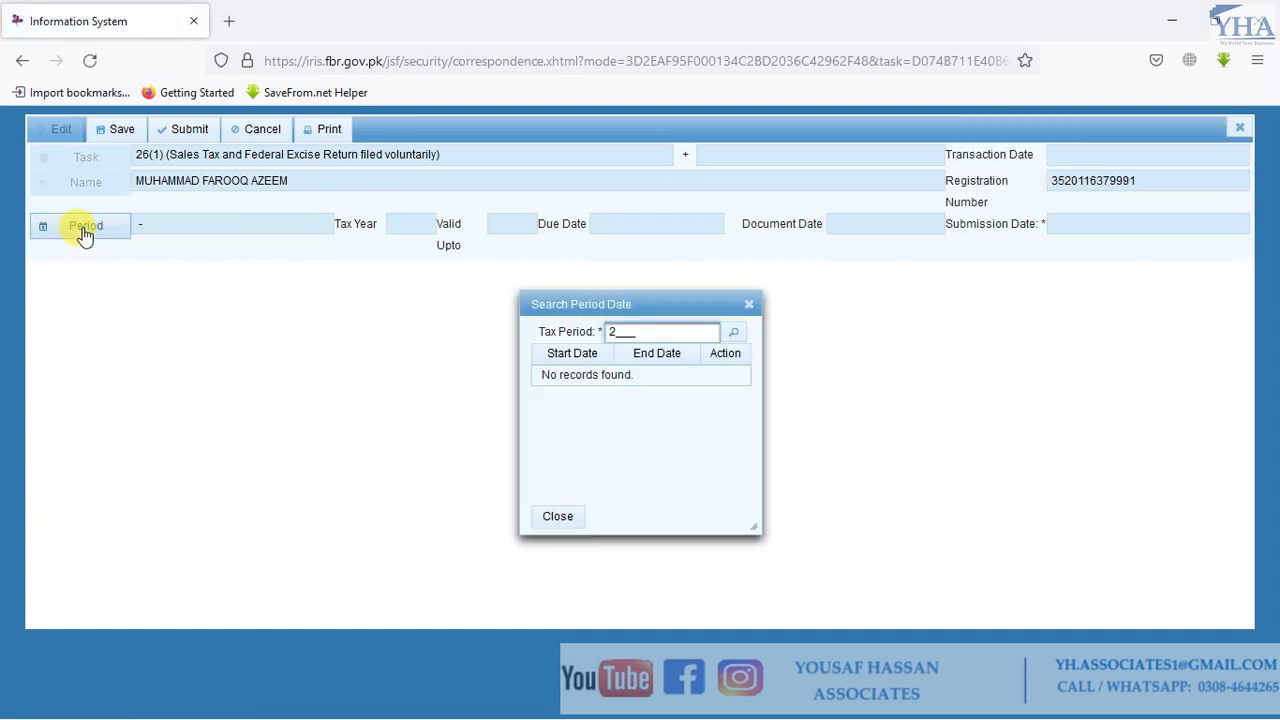
{"action": "key", "text": "Return"}
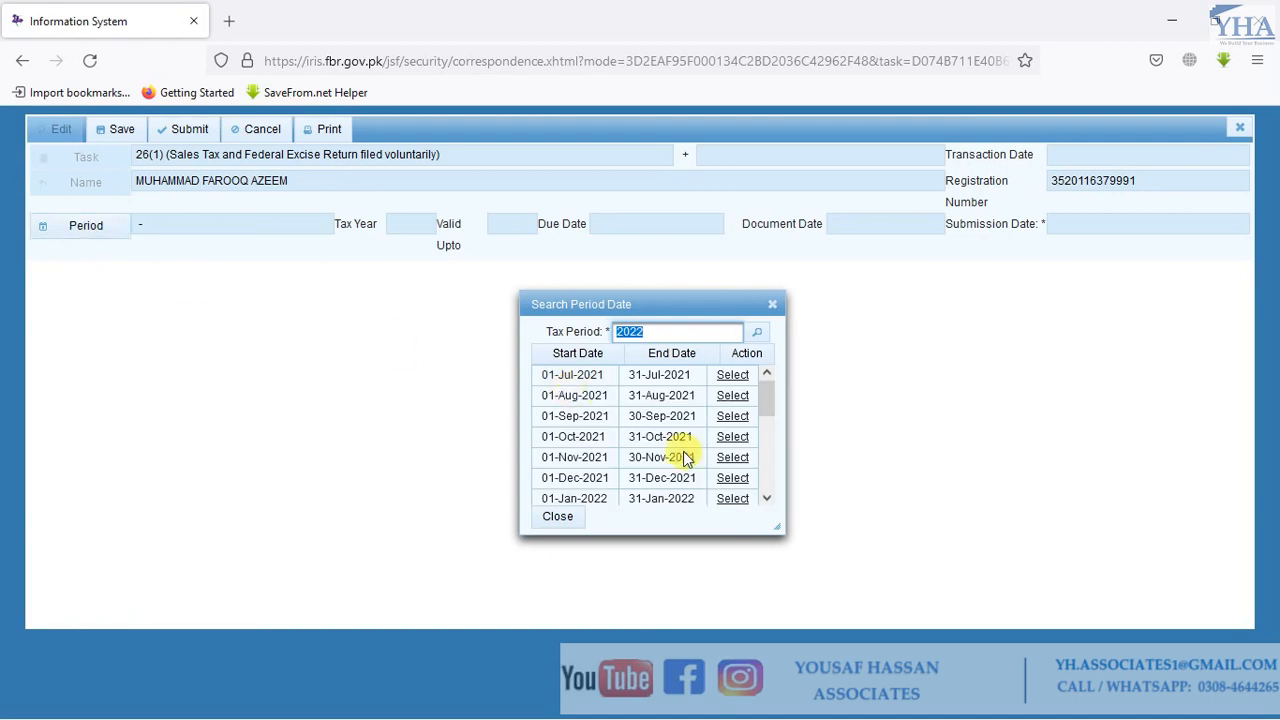
{"action": "scroll", "coordinate": [680, 454], "scroll_direction": "down", "scroll_amount": 3}
{"action": "scroll", "coordinate": [713, 484], "scroll_direction": "down", "scroll_amount": 2}
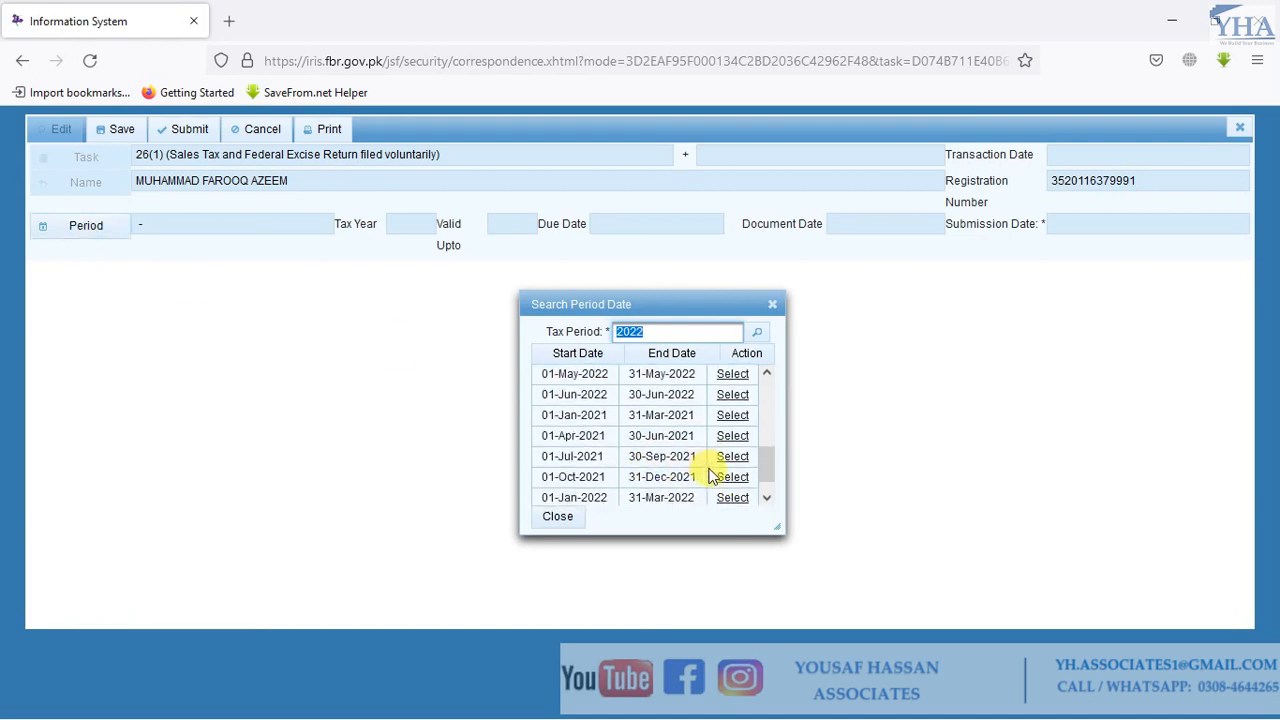
{"action": "scroll", "coordinate": [690, 435], "scroll_direction": "up", "scroll_amount": 5}
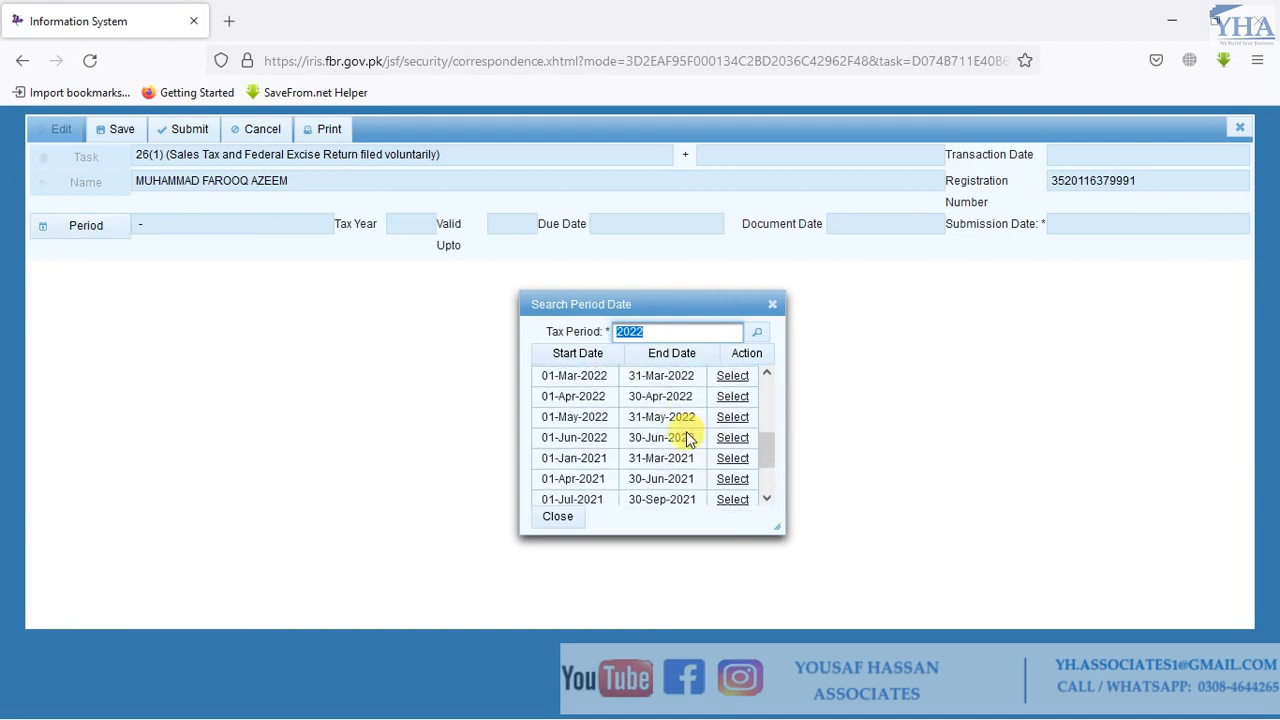
{"action": "scroll", "coordinate": [705, 445], "scroll_direction": "down", "scroll_amount": 2}
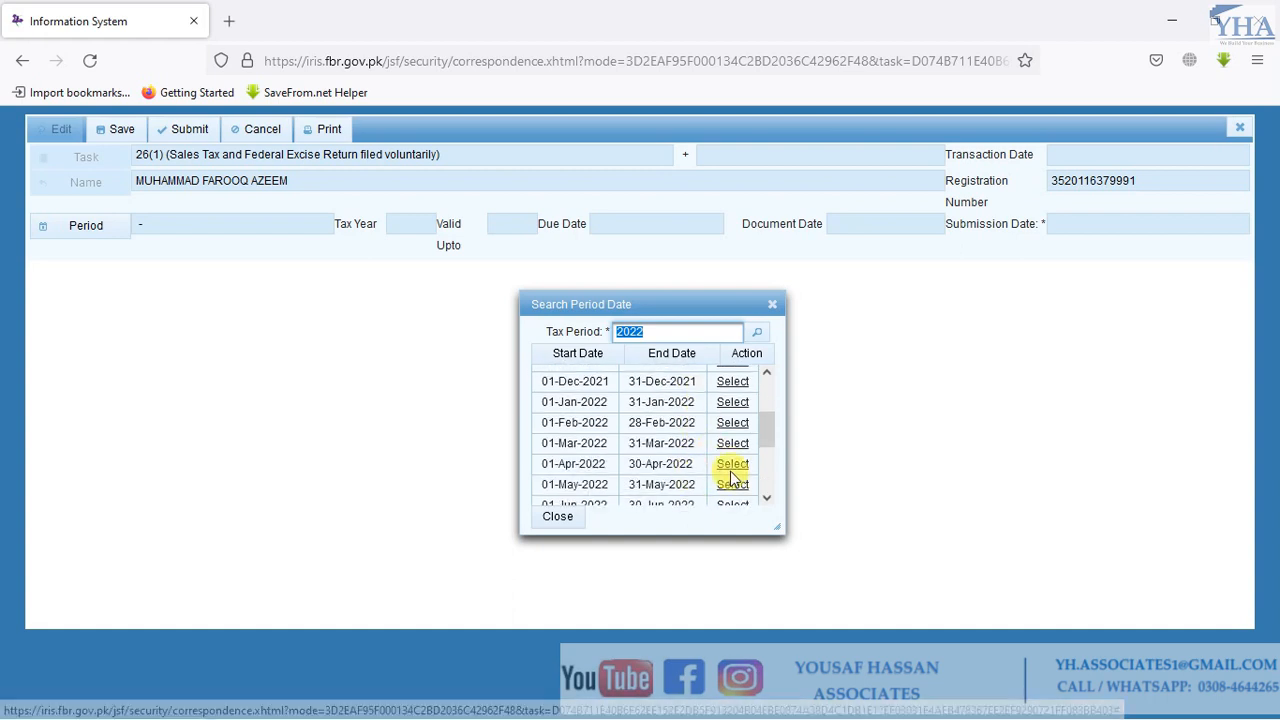
{"action": "left_click", "coordinate": [733, 464]}
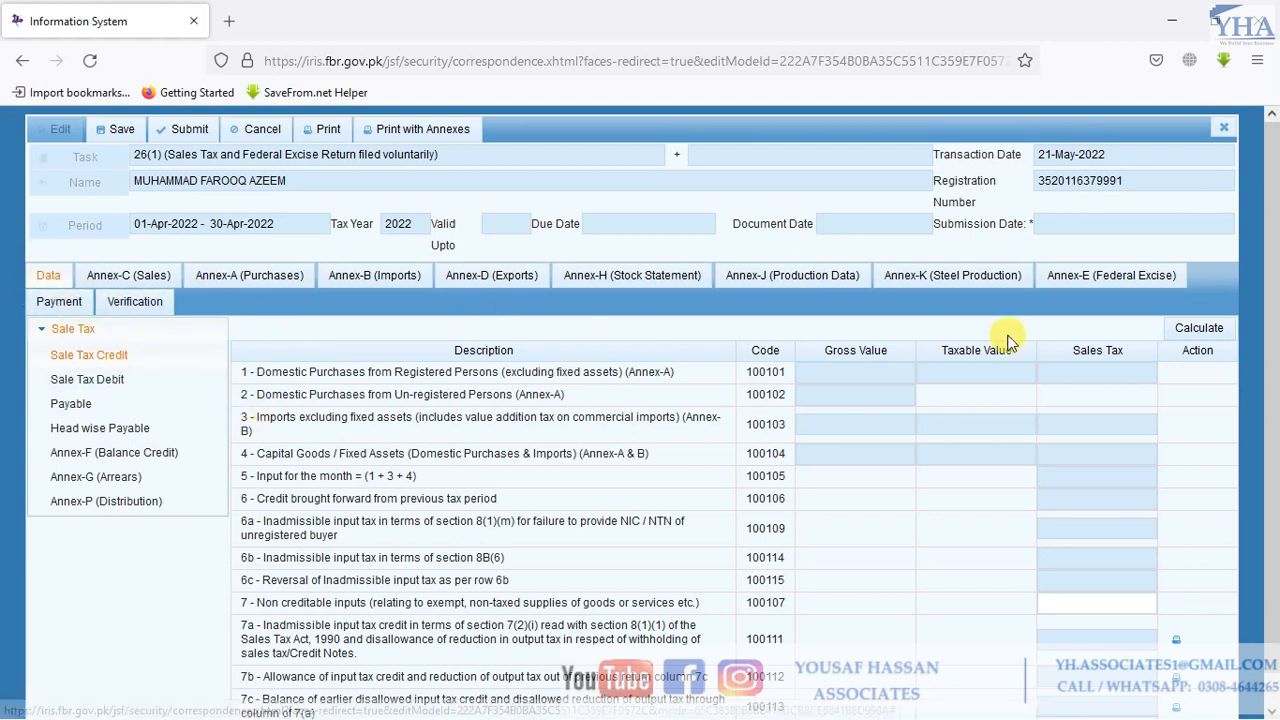
Step: Calculate the Sale Tax Credit data and check the credit brought forward from the previous tax period
{"action": "left_click", "coordinate": [1198, 330]}
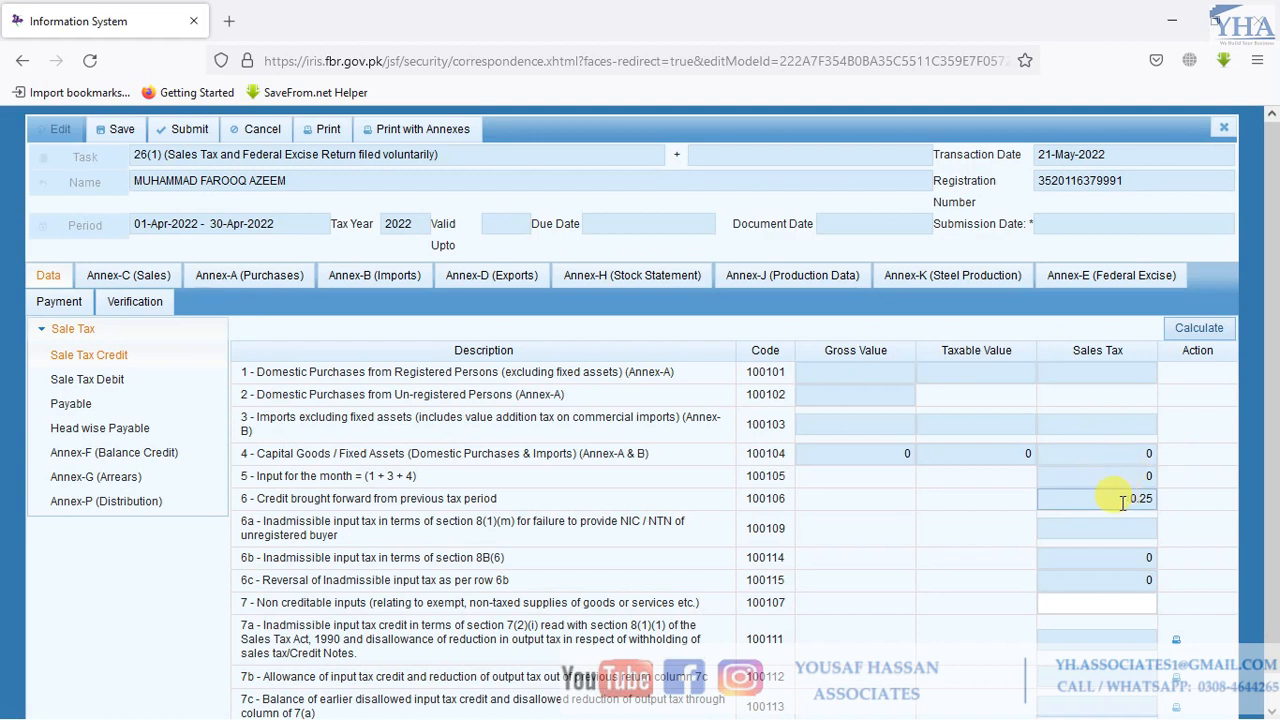
{"action": "left_click_drag", "start_coordinate": [1123, 503], "coordinate": [1165, 503]}
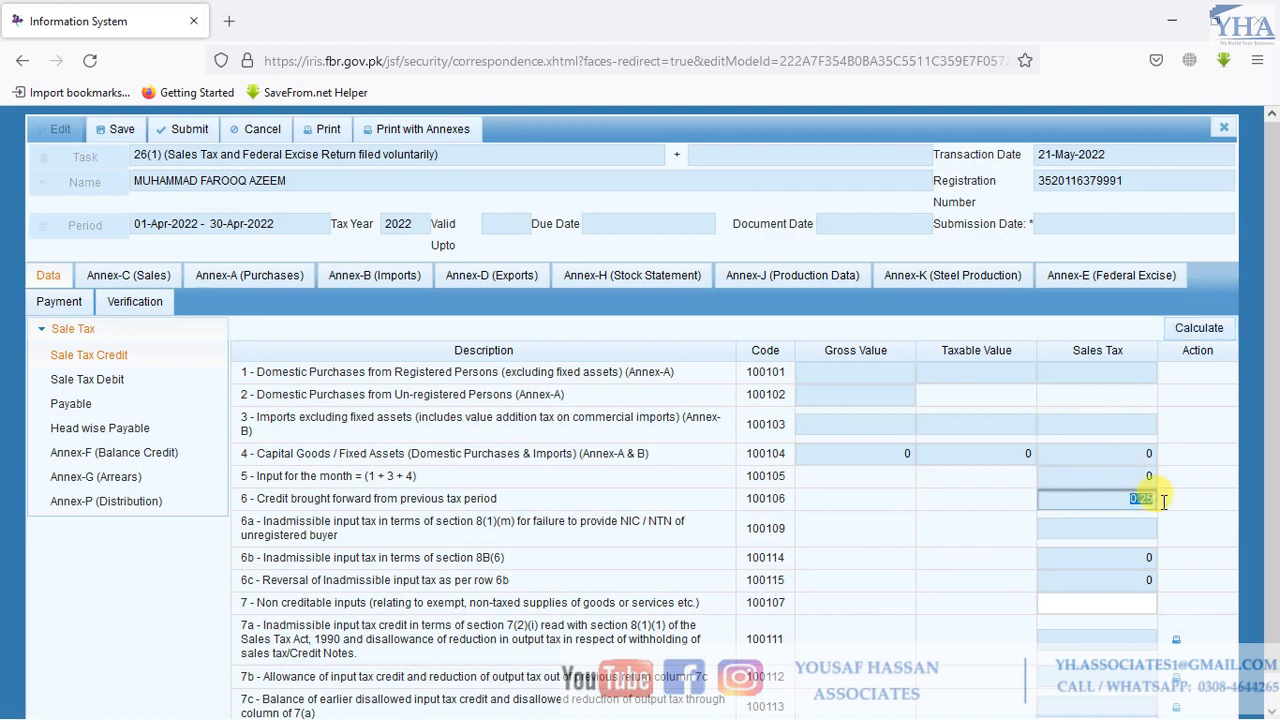
{"action": "left_click", "coordinate": [254, 503]}
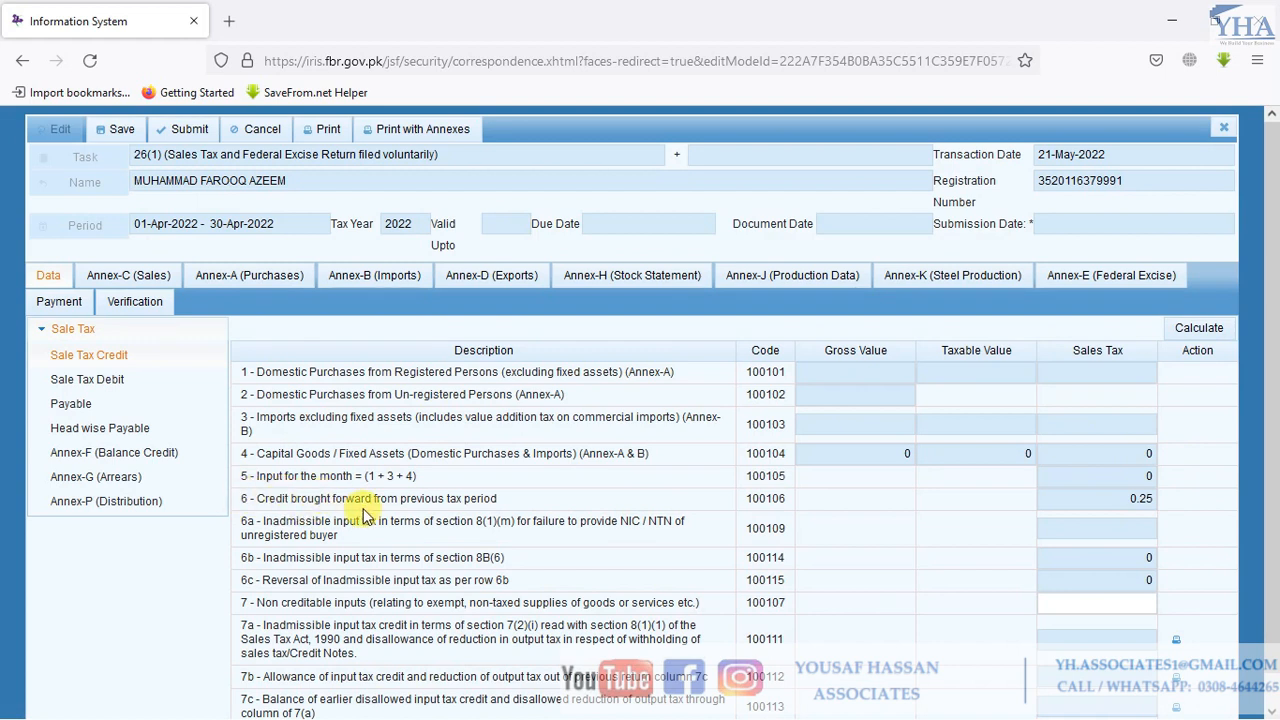
{"action": "left_click_drag", "start_coordinate": [1118, 503], "coordinate": [1185, 512]}
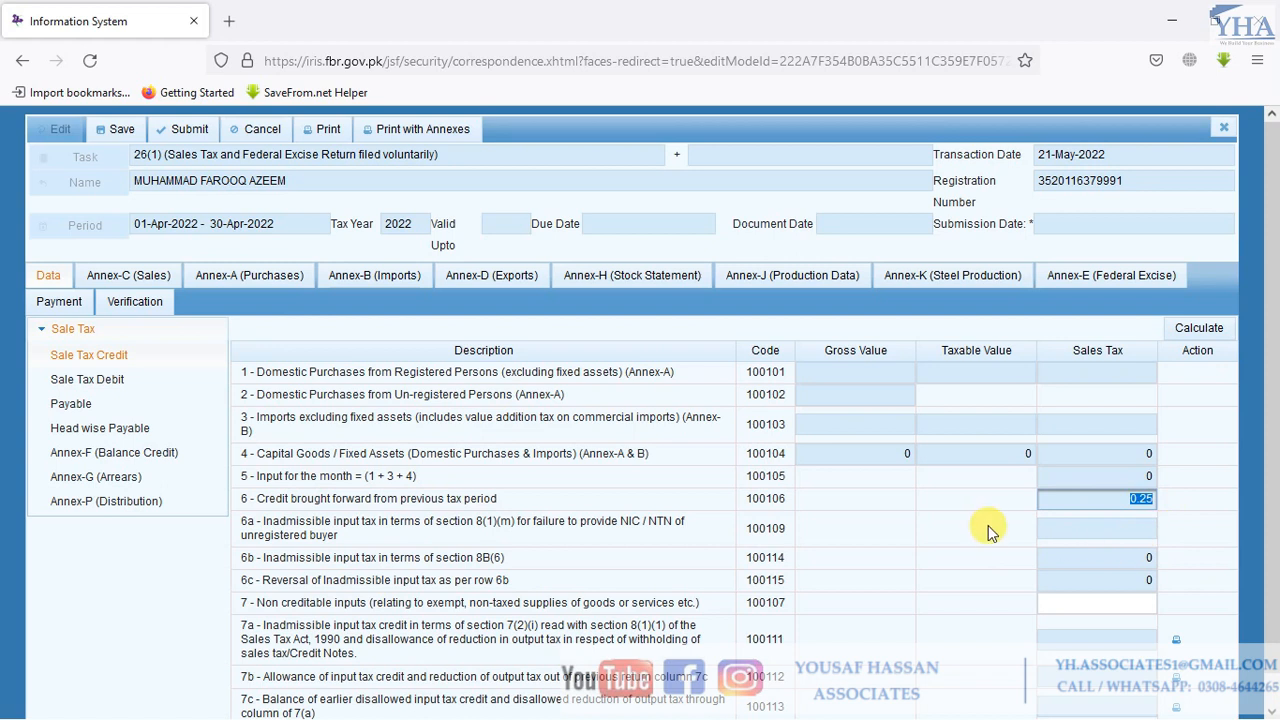
Step: Submit Annex-C (Sales) without any invoices and recalculate the return data
{"action": "left_click", "coordinate": [128, 280]}
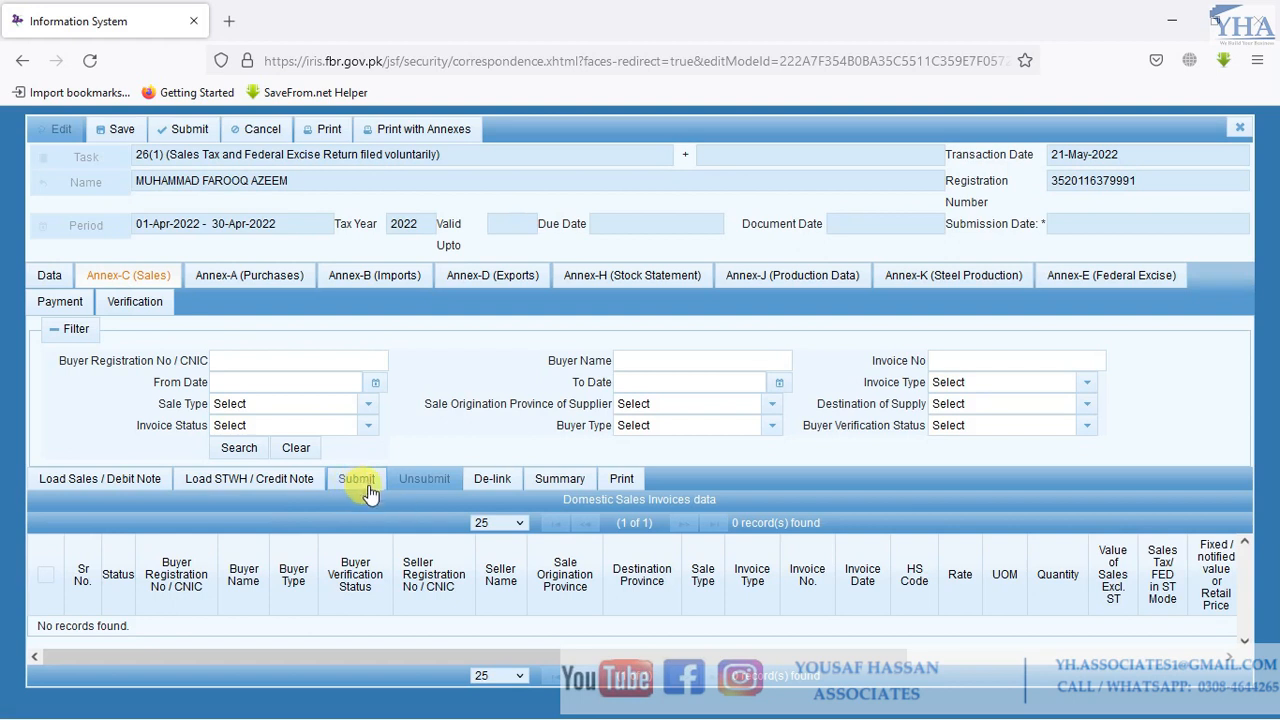
{"action": "left_click", "coordinate": [362, 480]}
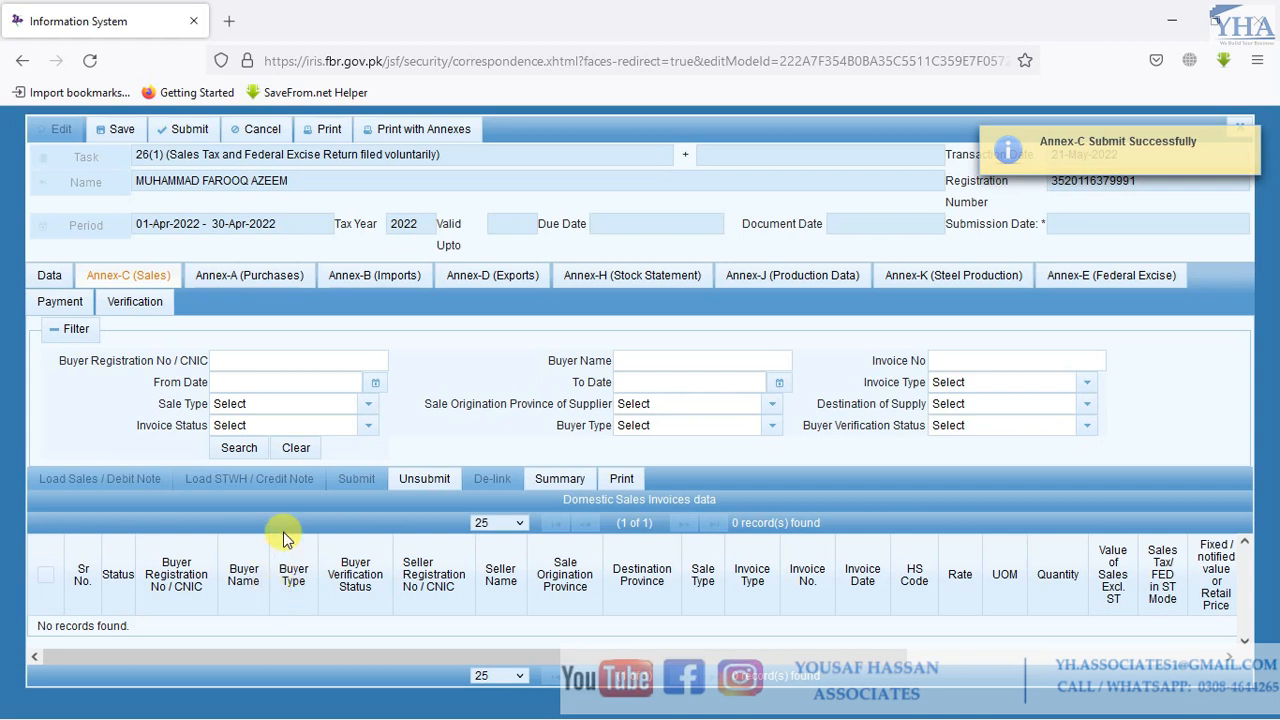
{"action": "left_click", "coordinate": [46, 280]}
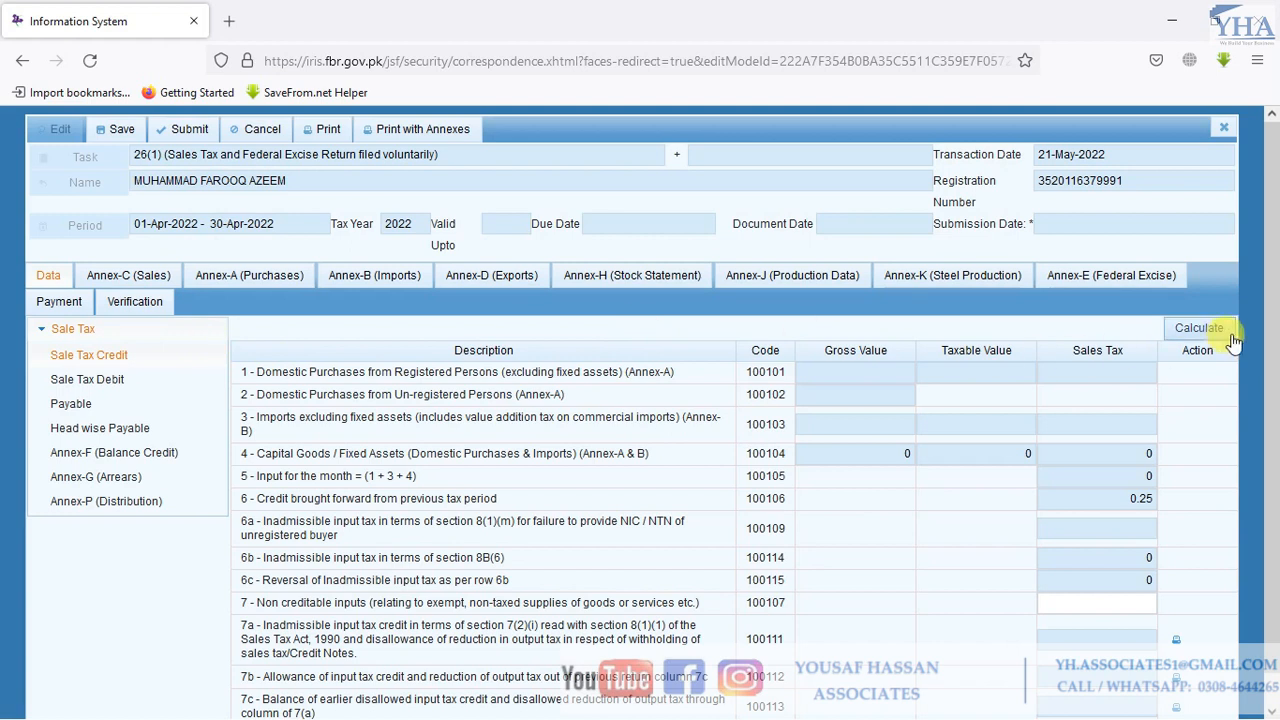
{"action": "left_click", "coordinate": [1200, 334]}
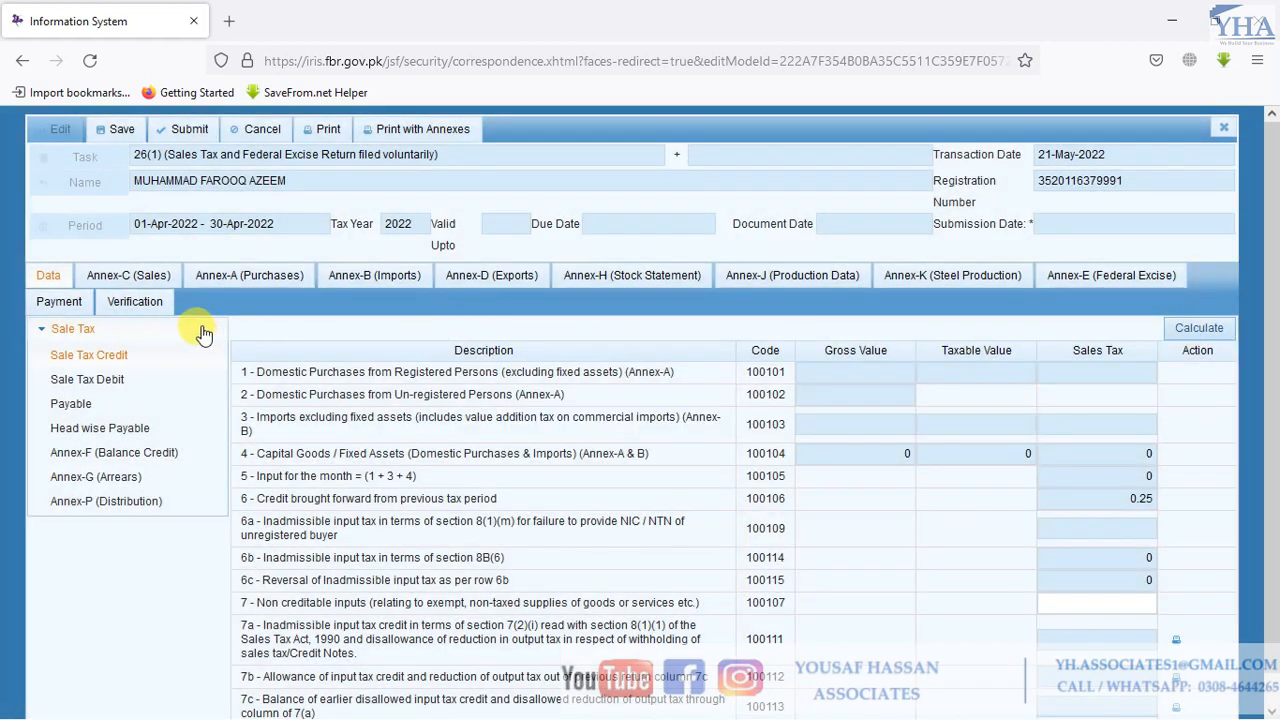
Step: Enter the PIN in the return's verification section, verify it, and decline saving it in the browser
{"action": "left_click", "coordinate": [140, 310]}
{"action": "left_click", "coordinate": [98, 372]}
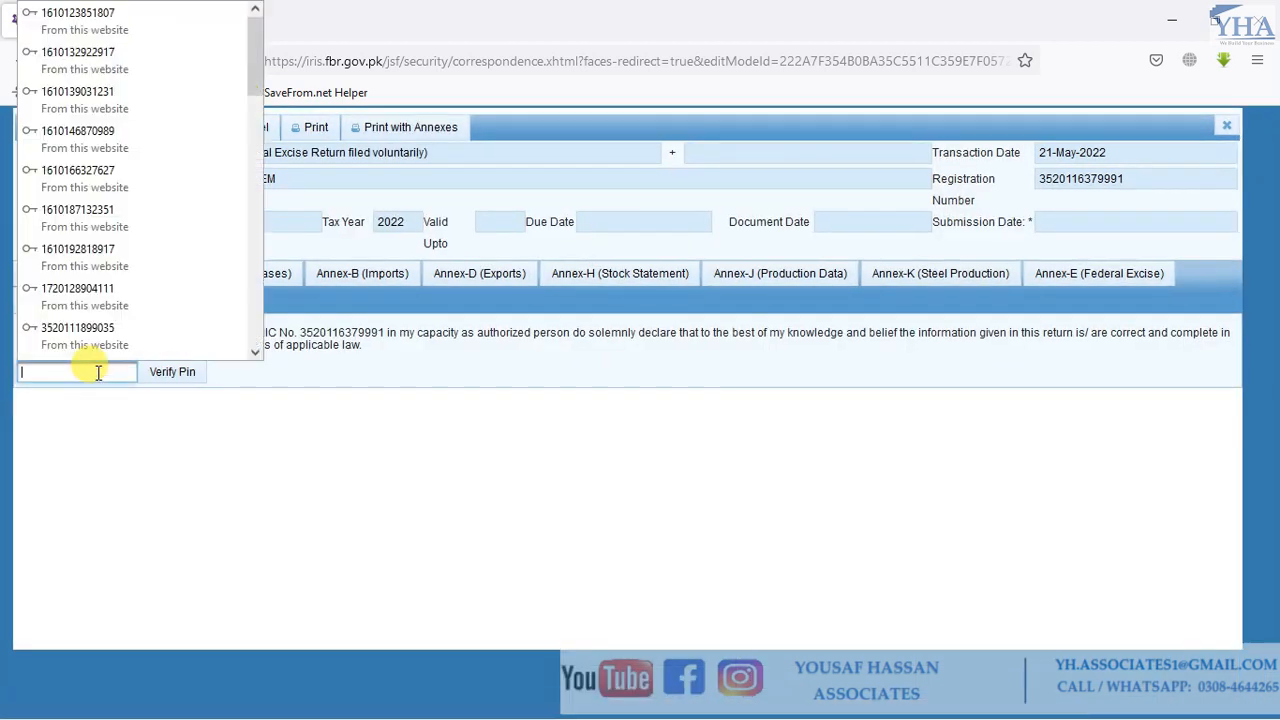
{"action": "type", "text": "••"}
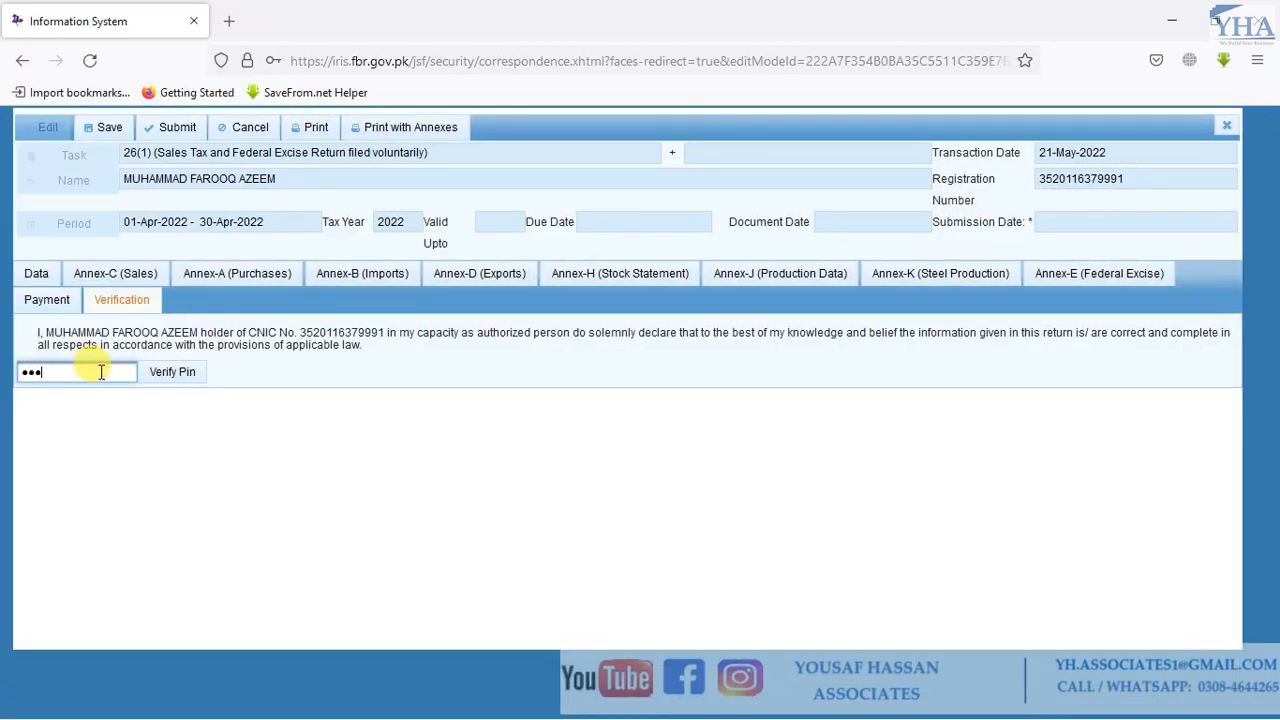
{"action": "type", "text": "••"}
{"action": "left_click", "coordinate": [165, 373]}
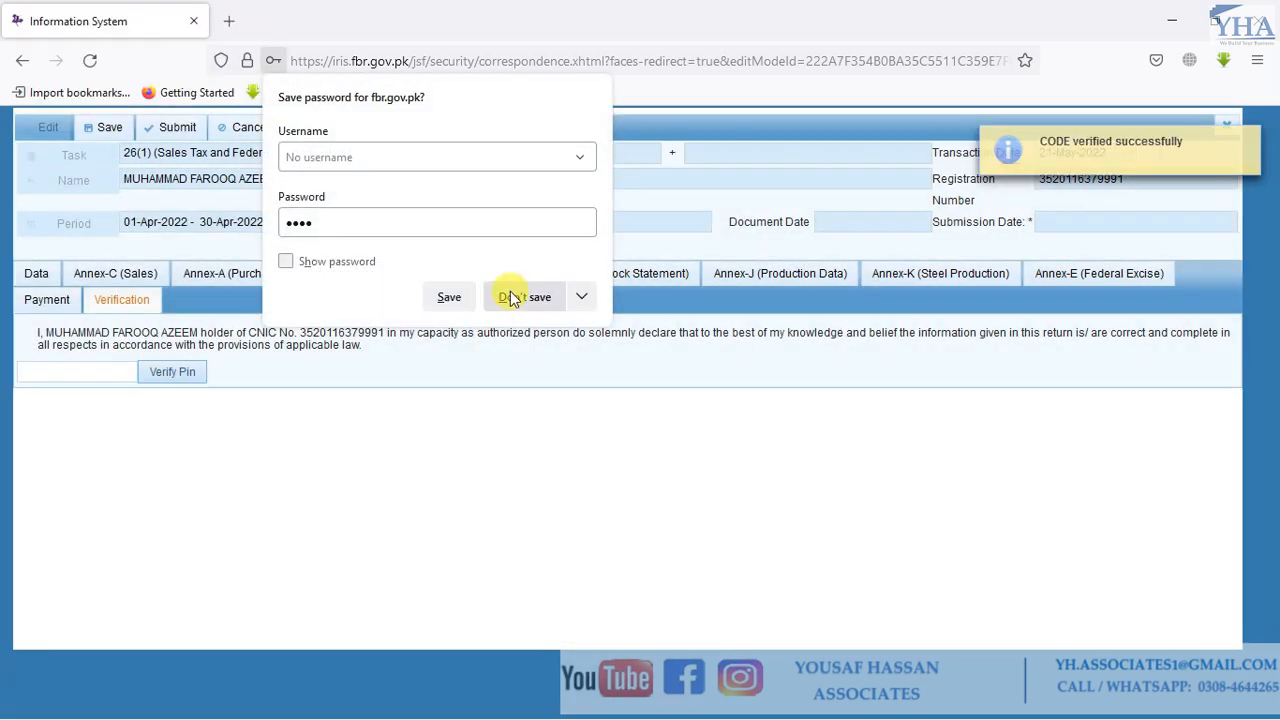
{"action": "left_click", "coordinate": [512, 295]}
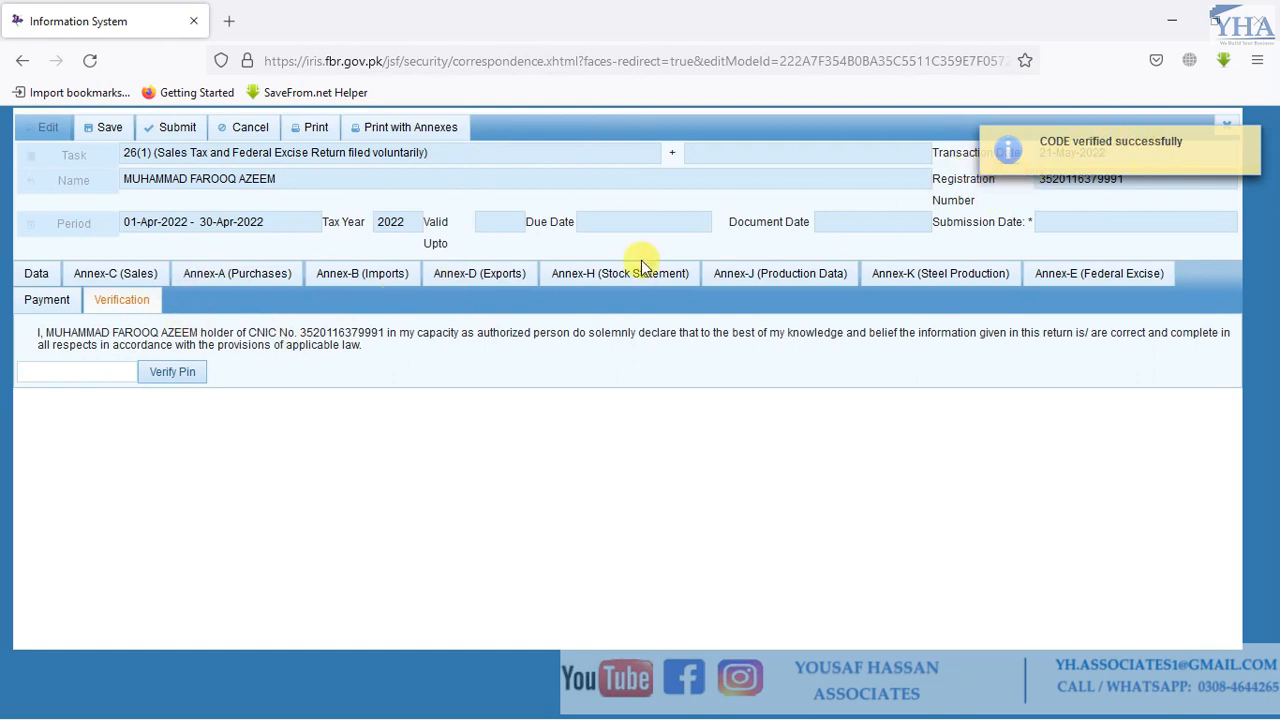
Step: Try to calculate the return data and submit the verified return
{"action": "left_click", "coordinate": [36, 276]}
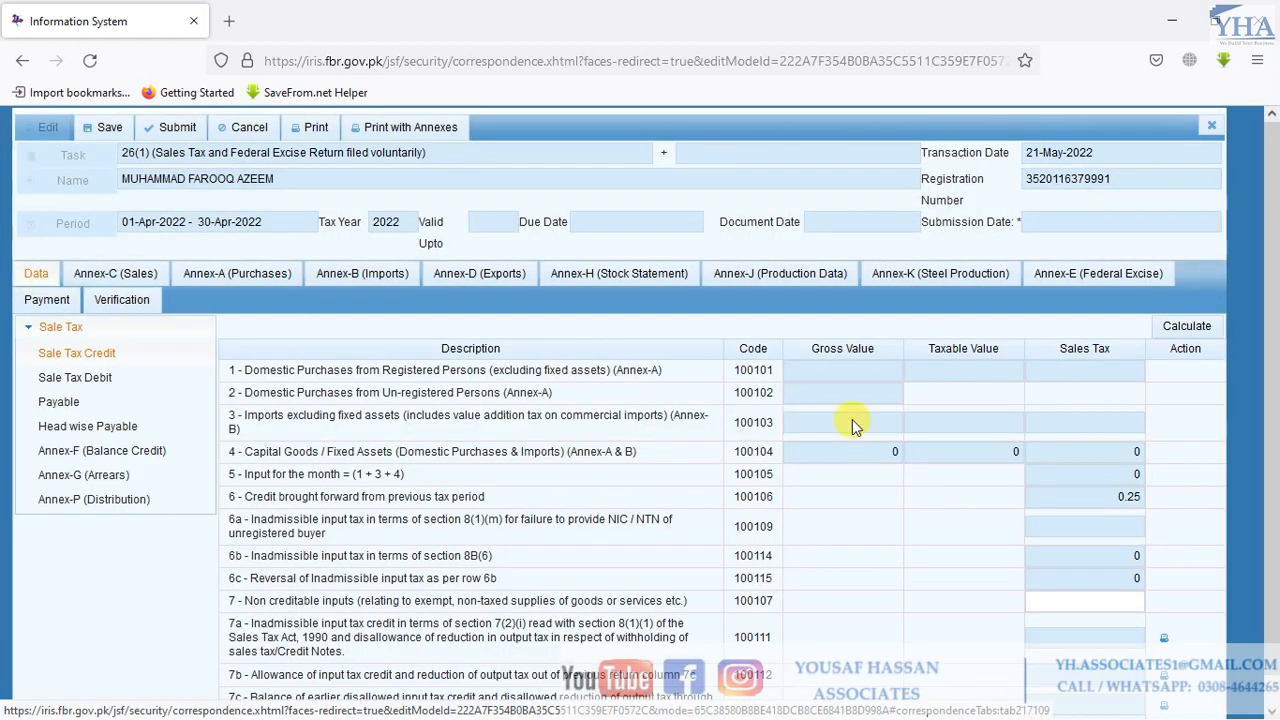
{"action": "left_click", "coordinate": [1190, 327]}
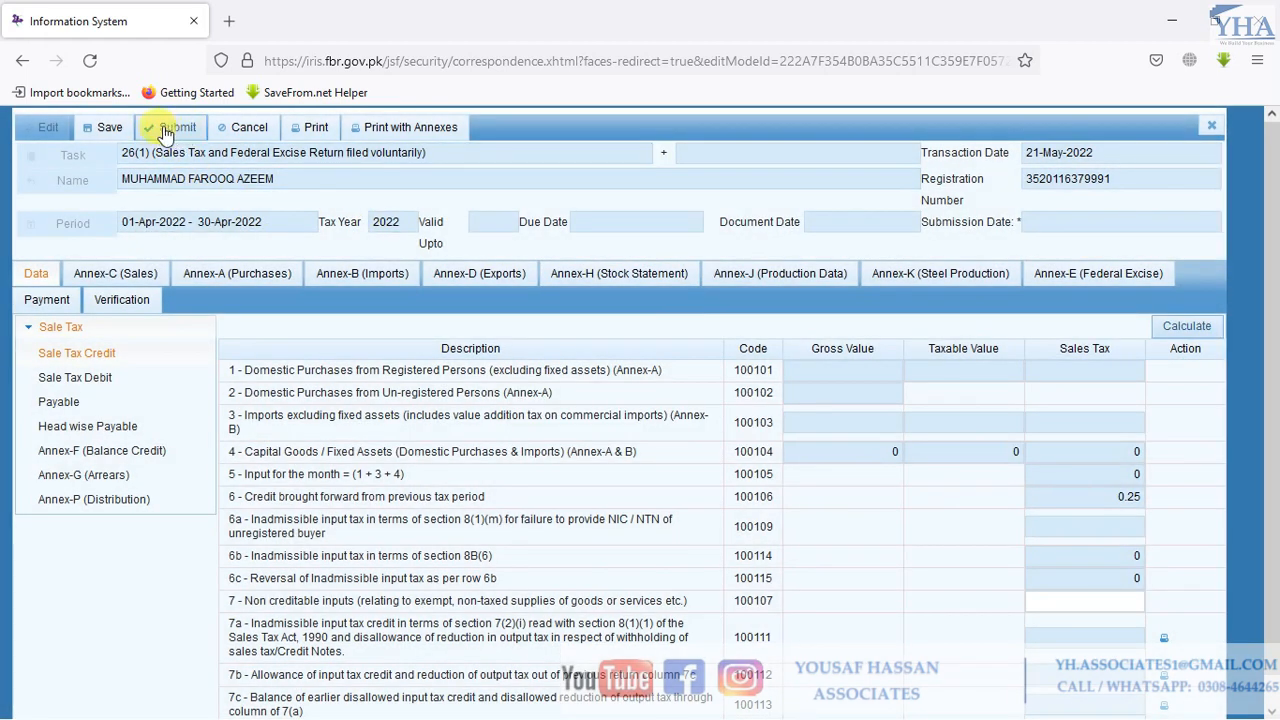
{"action": "left_click", "coordinate": [165, 130]}
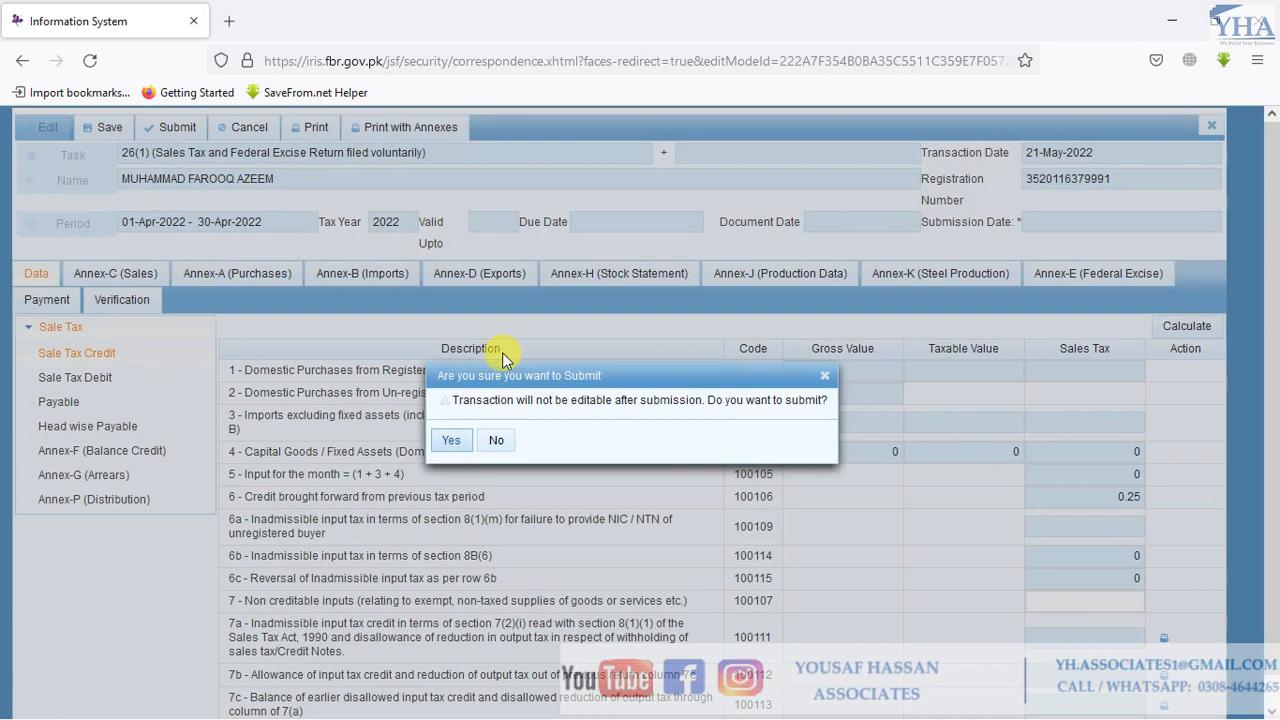
{"action": "left_click", "coordinate": [458, 441]}
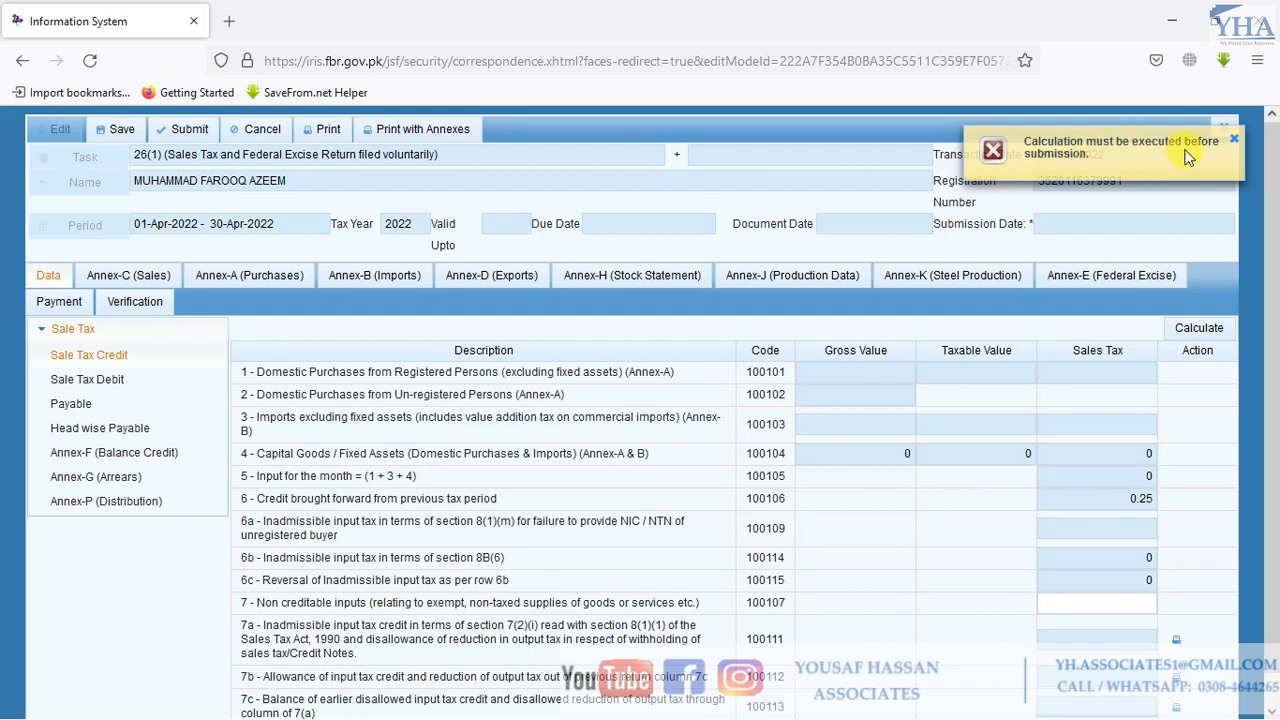
Step: Rerun the calculation on the return data and submit the April 2022 return, confirming the submission
{"action": "left_click", "coordinate": [1195, 330]}
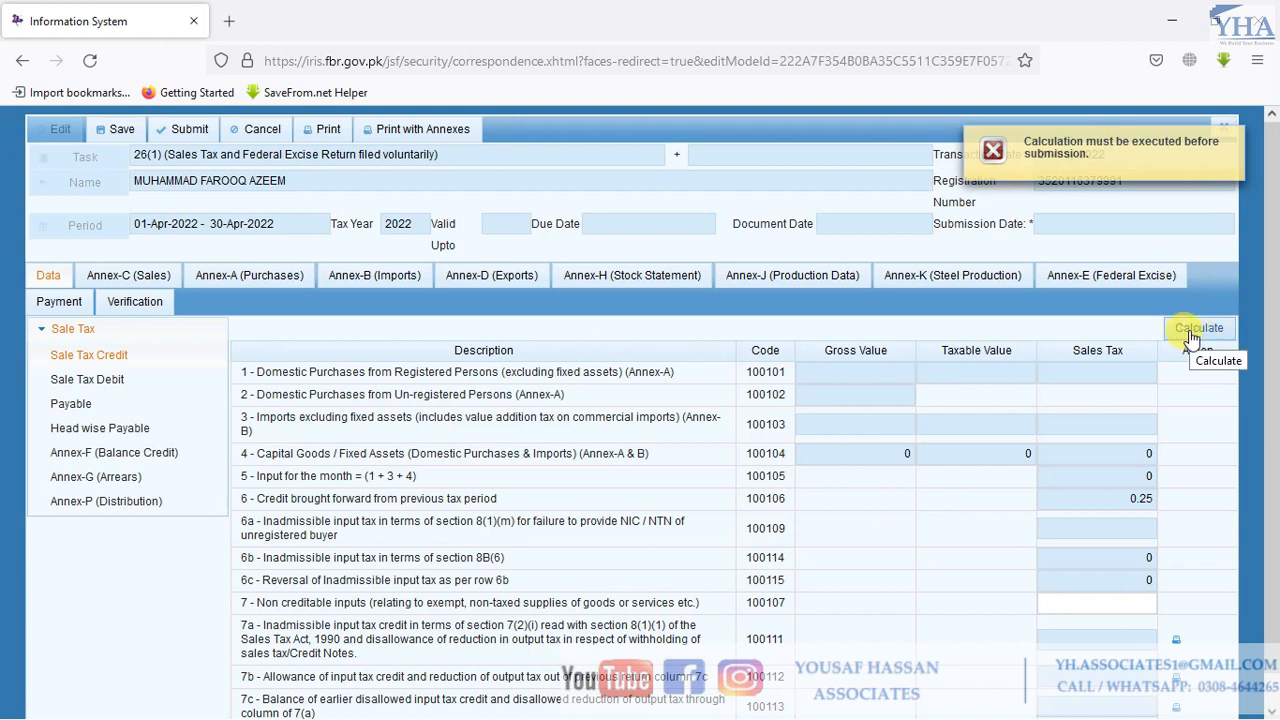
{"action": "left_click", "coordinate": [1190, 334]}
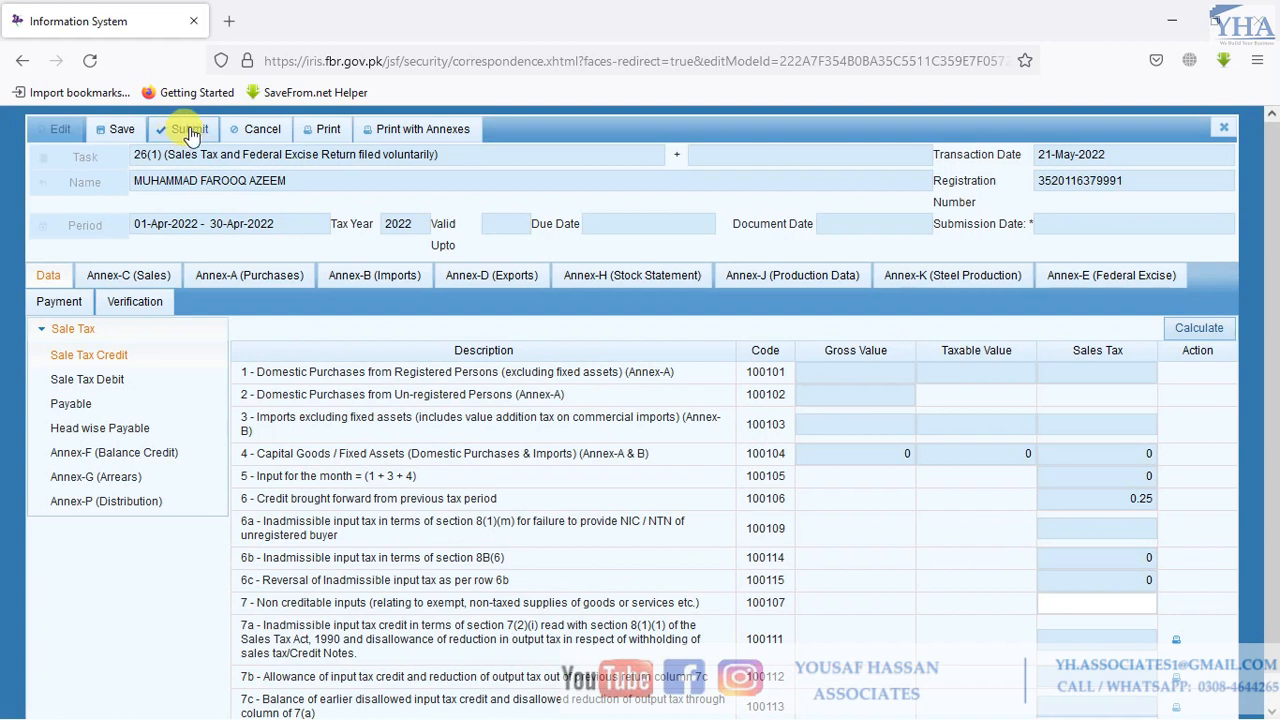
{"action": "left_click", "coordinate": [186, 133]}
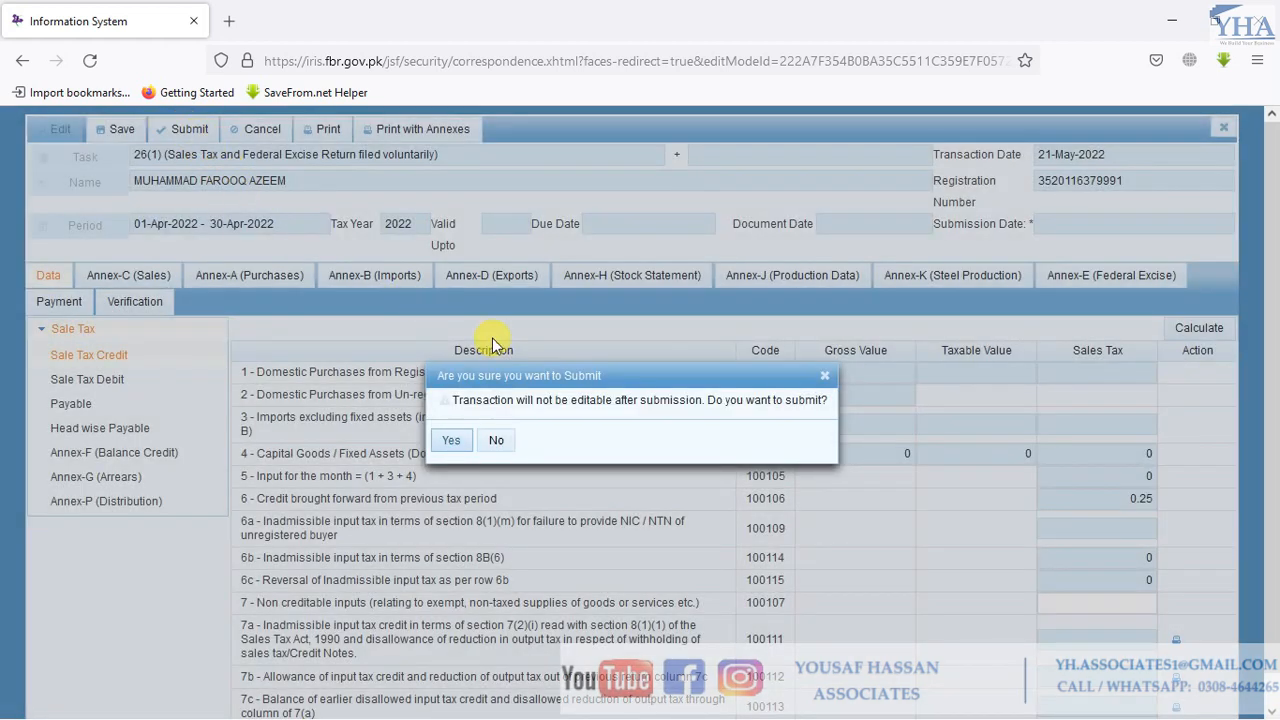
{"action": "left_click", "coordinate": [450, 441]}
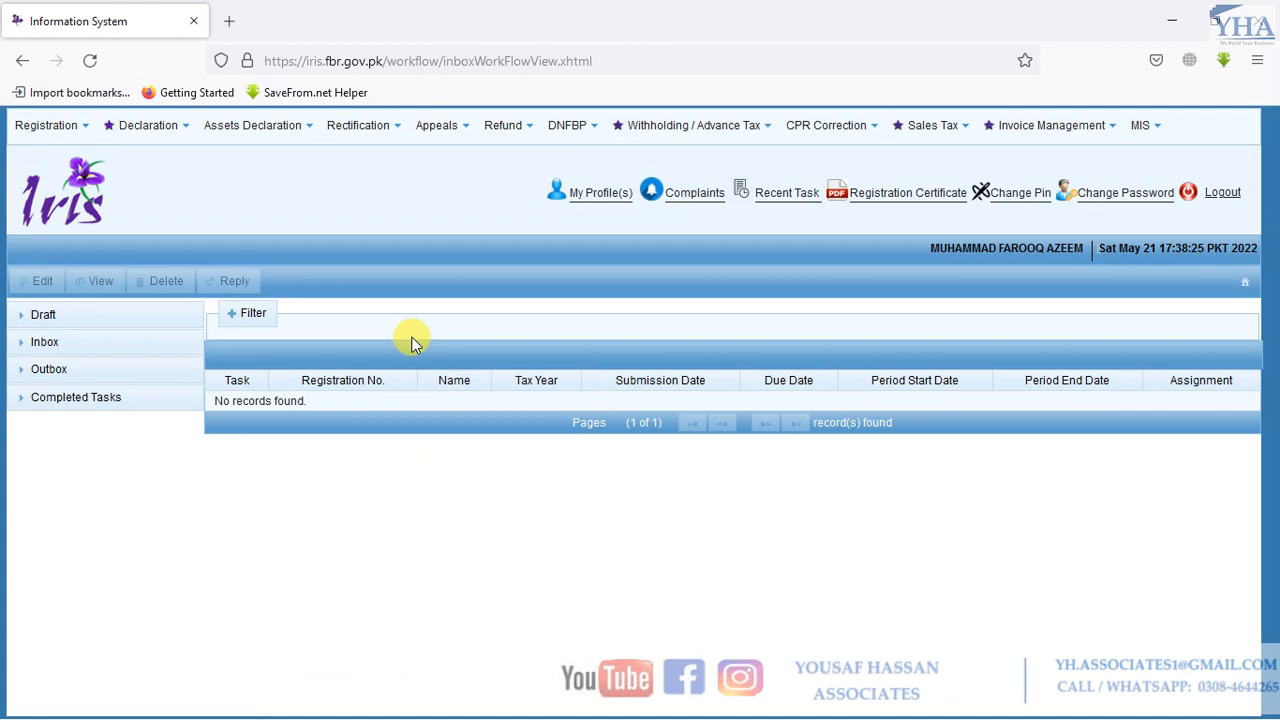
Step: Open the April 2022 sales tax return for viewing from the completed declarations
{"action": "left_click", "coordinate": [95, 400]}
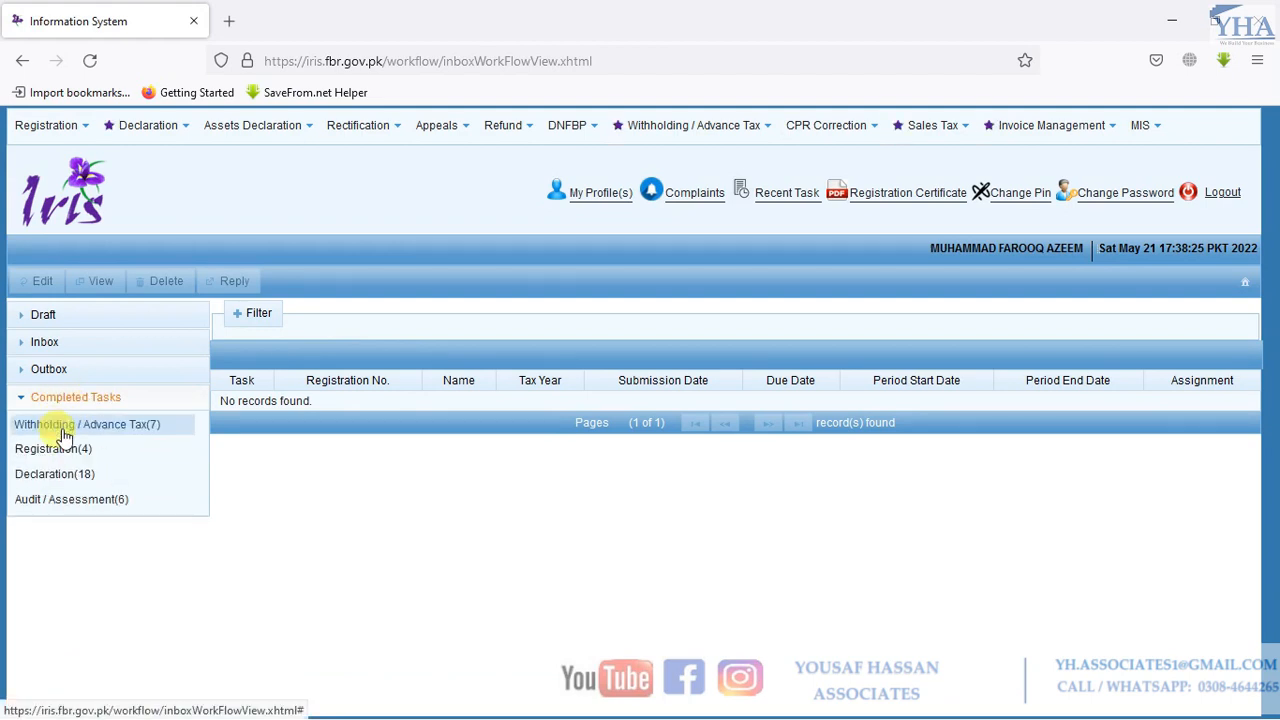
{"action": "left_click", "coordinate": [73, 480]}
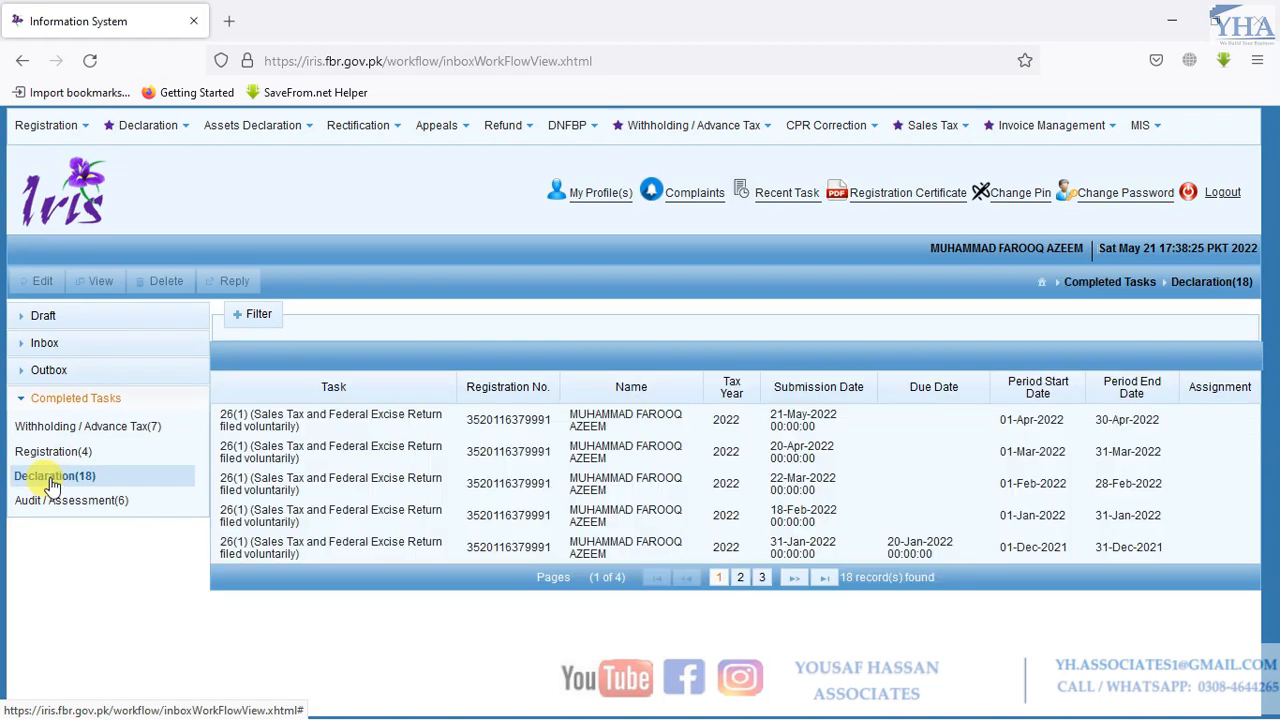
{"action": "left_click", "coordinate": [503, 423]}
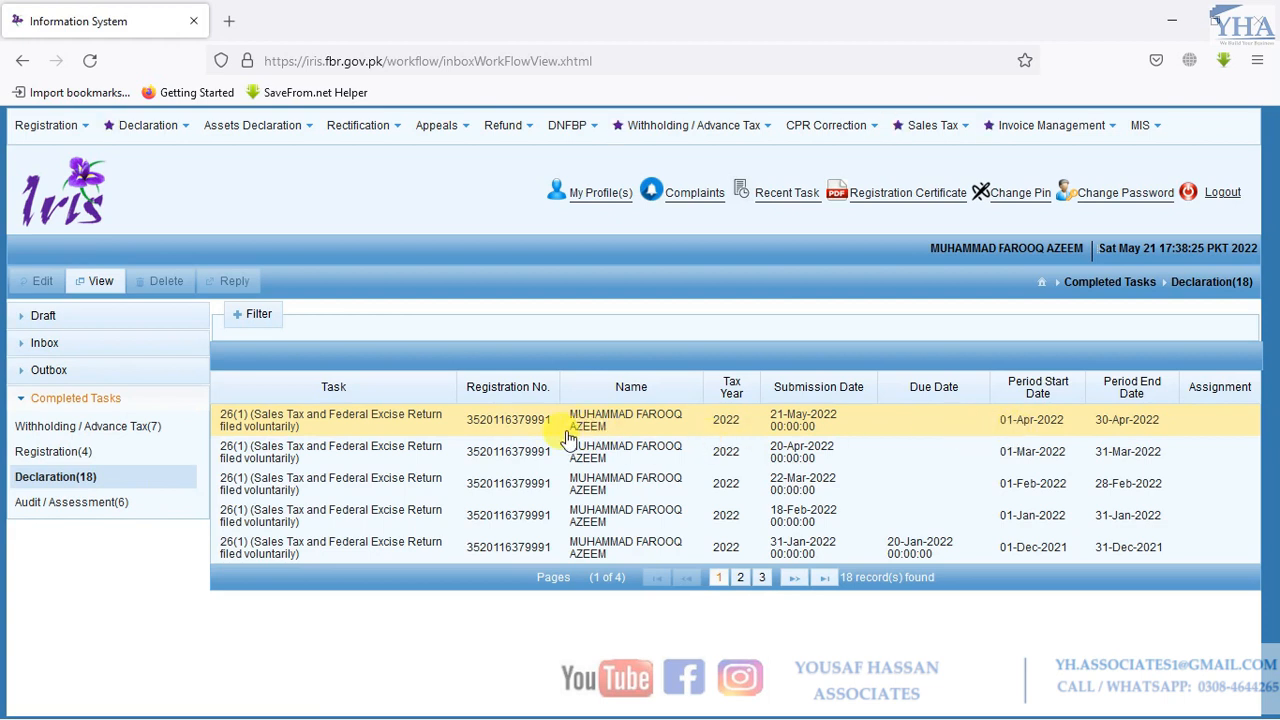
{"action": "left_click", "coordinate": [388, 449]}
{"action": "left_click", "coordinate": [372, 420]}
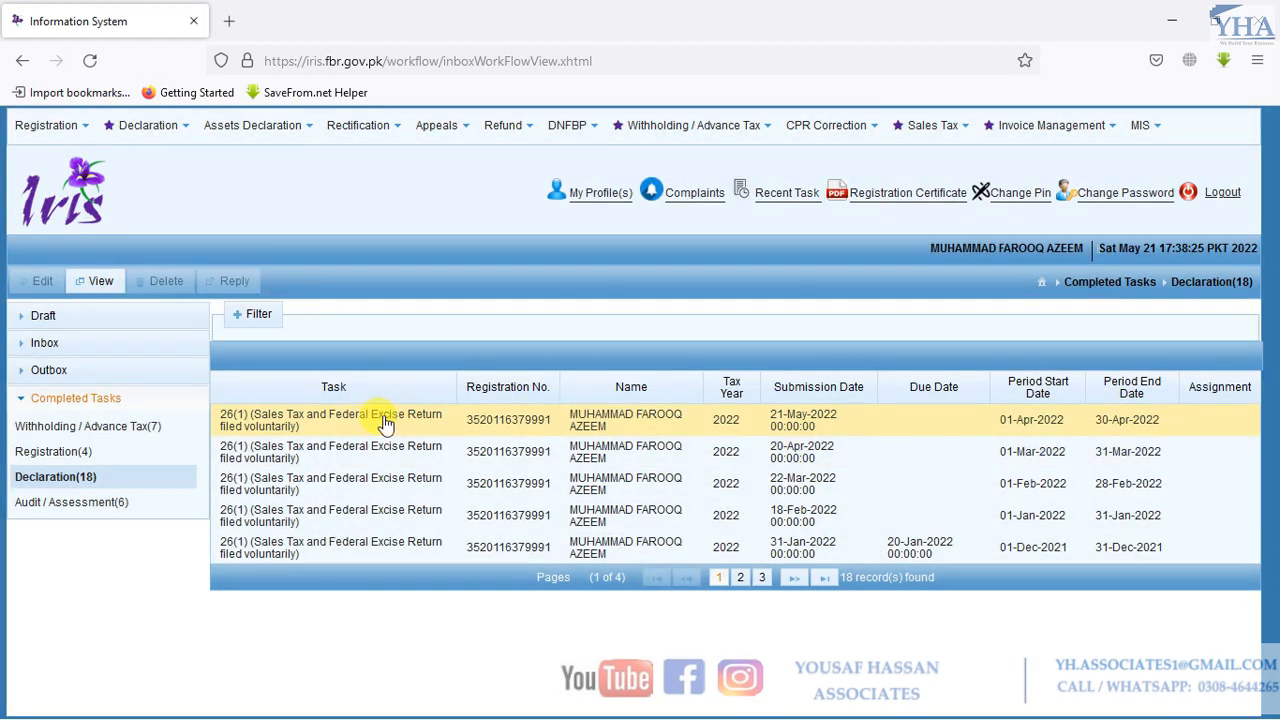
{"action": "left_click", "coordinate": [101, 286]}
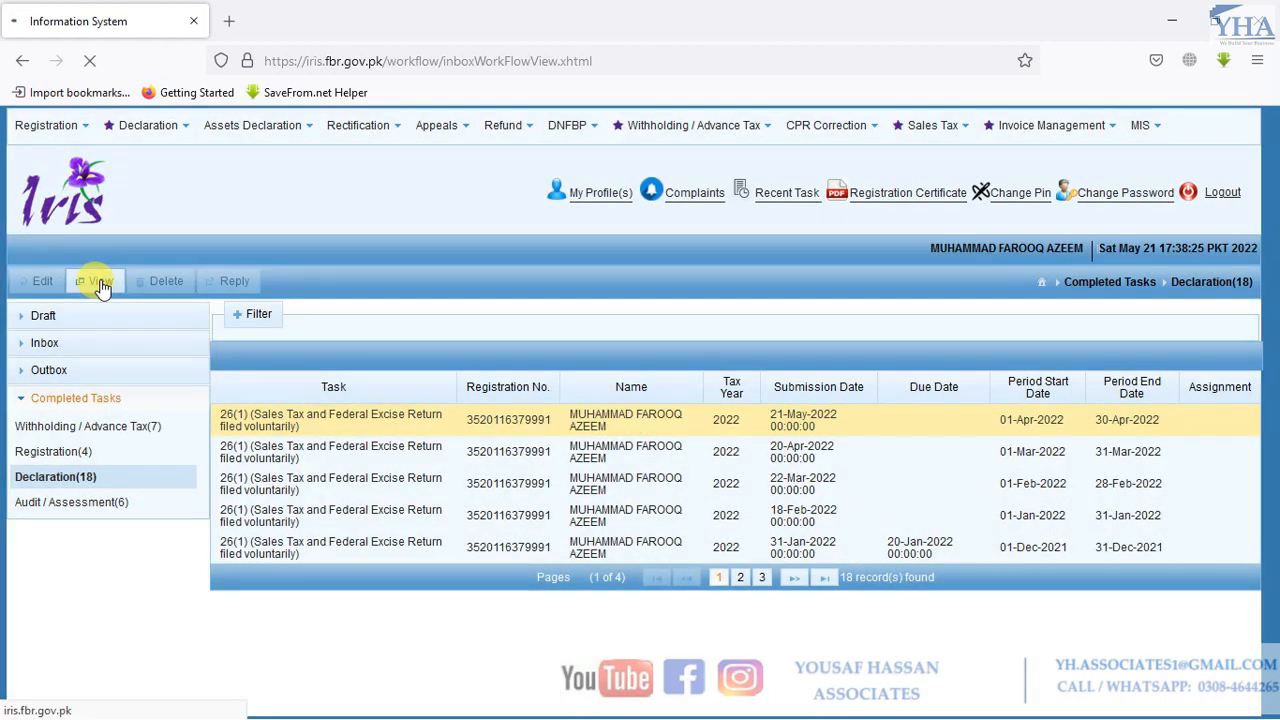